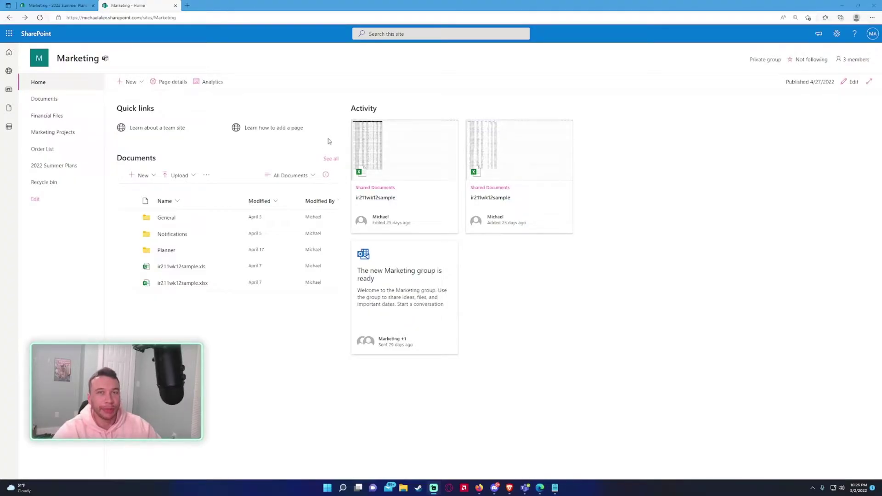
# Step: From the Marketing home page, go to Site permissions, then the Advanced permissions settings page
pyautogui.click(50, 81)
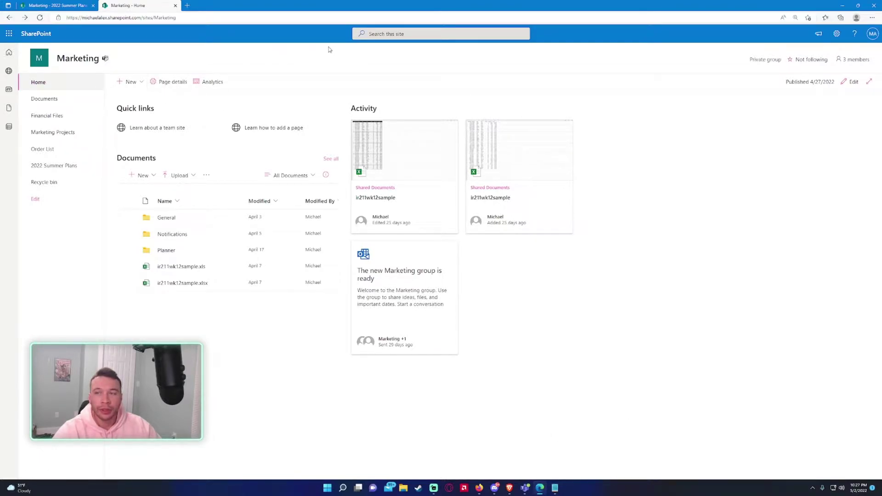
pyautogui.click(835, 34)
pyautogui.click(775, 121)
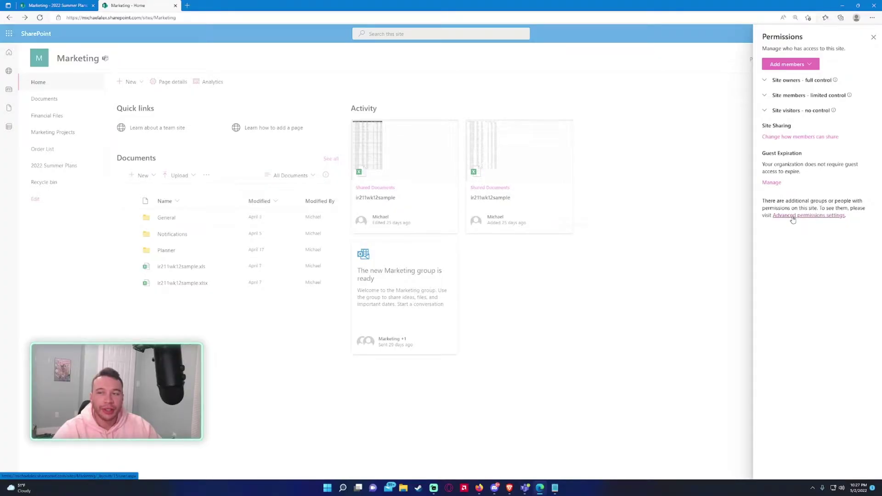
pyautogui.click(793, 217)
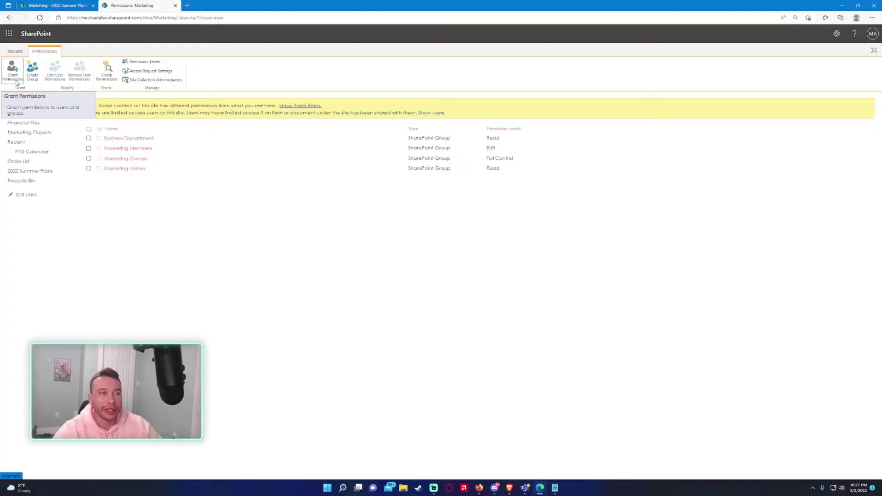
# Step: Grant site access to the first user and start a short invitation message
pyautogui.click(17, 81)
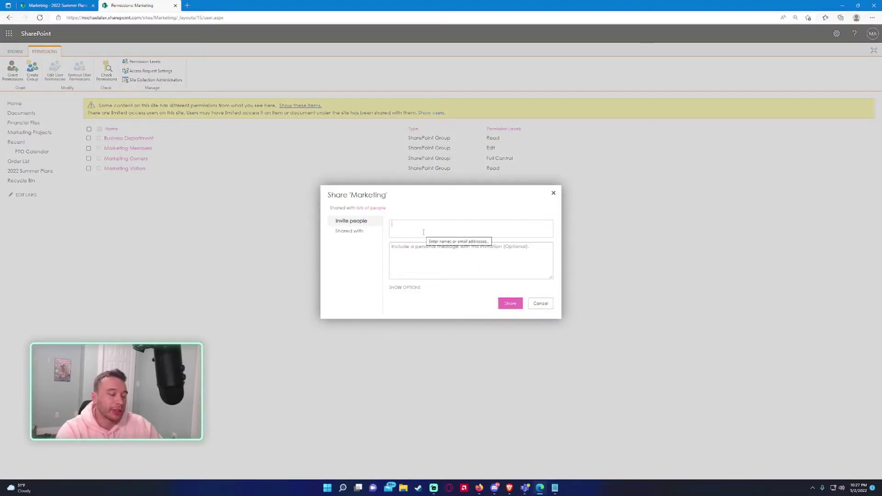
pyautogui.write('abby')
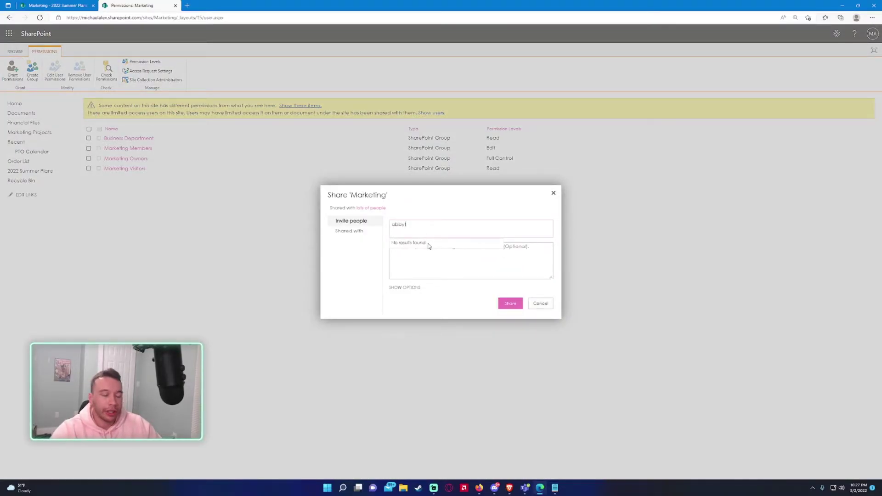
pyautogui.click(432, 244)
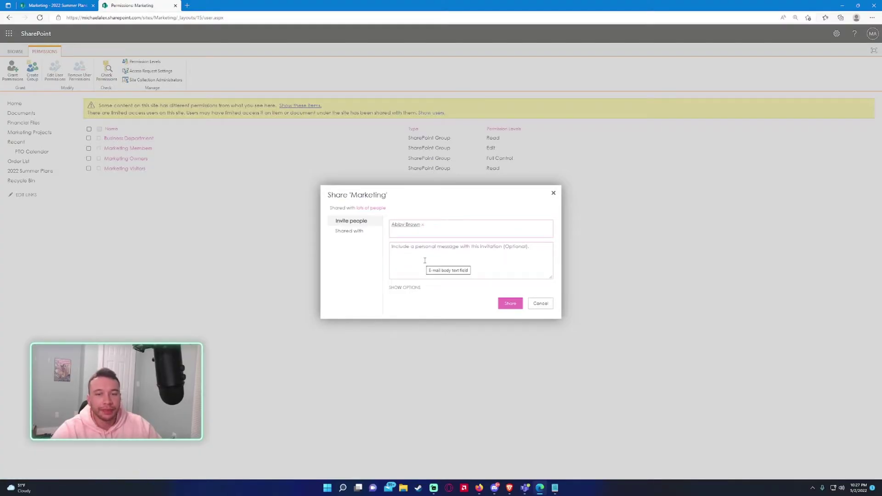
pyautogui.click(425, 261)
pyautogui.click(404, 288)
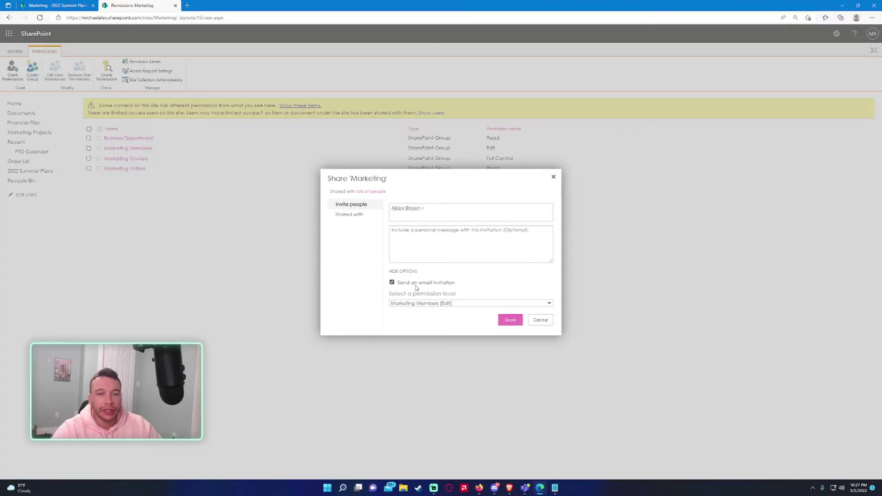
pyautogui.click(464, 252)
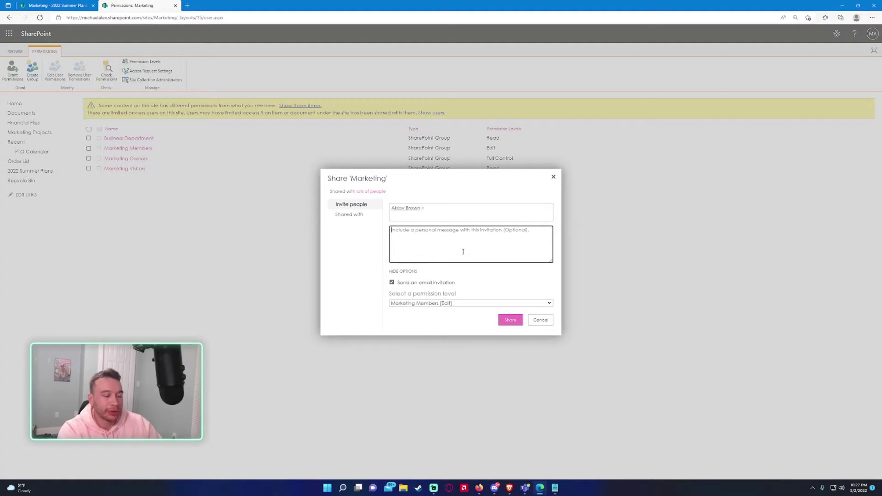
pyautogui.write('Hi Abby,')
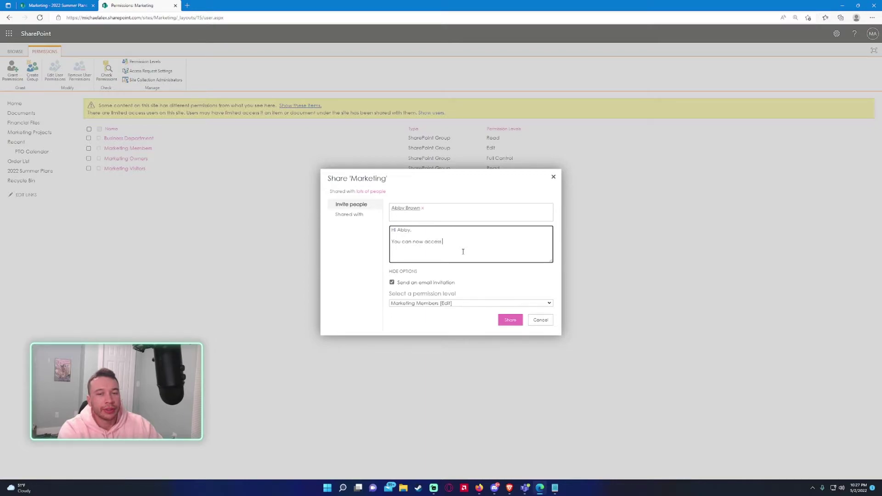
pyautogui.write('the site!')
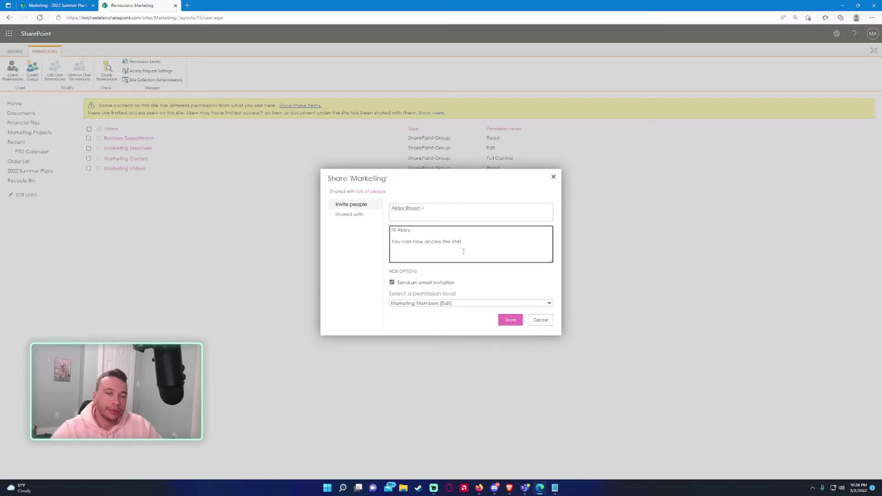
# Step: Set the user's permission level to Read, share, and refresh the permissions list
pyautogui.click(420, 304)
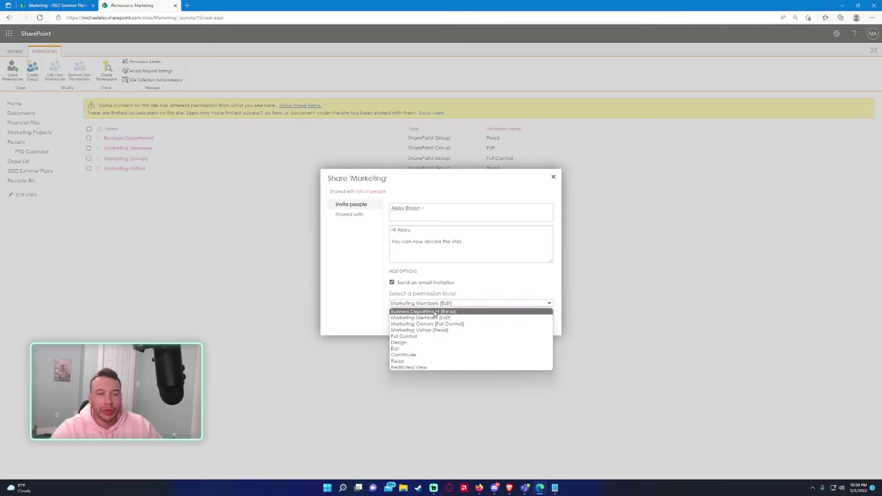
pyautogui.click(430, 361)
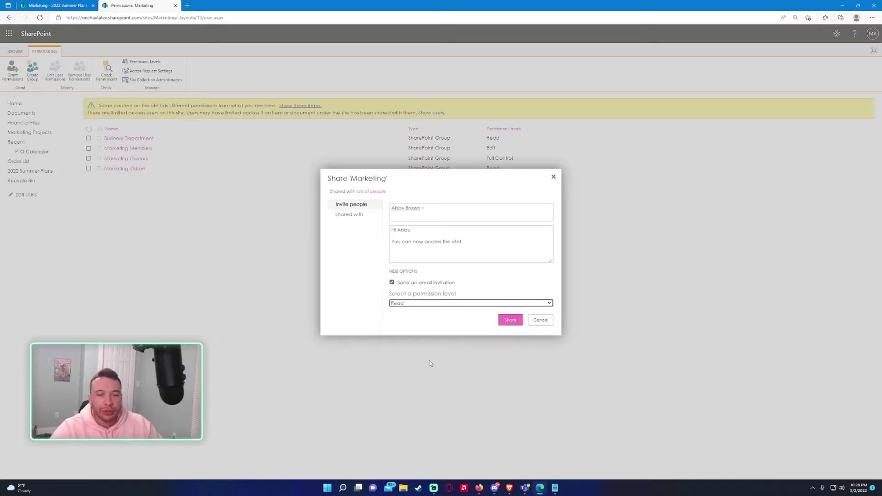
pyautogui.click(437, 319)
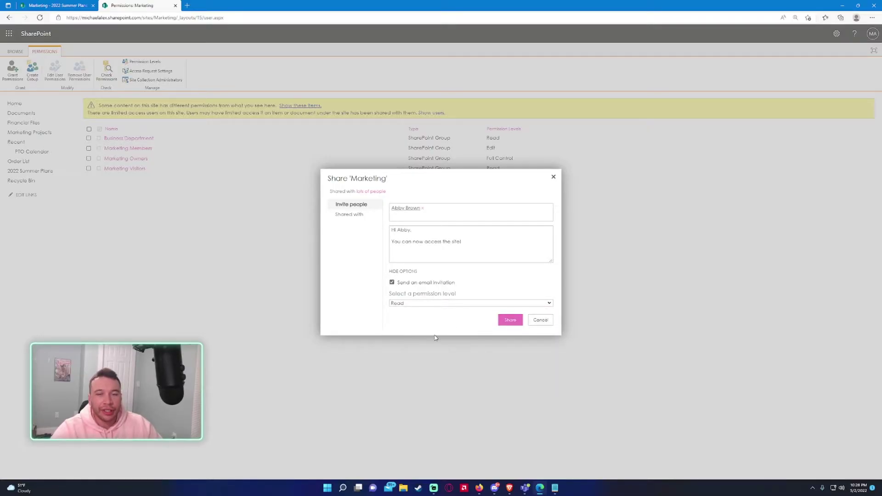
pyautogui.click(509, 321)
pyautogui.click(41, 17)
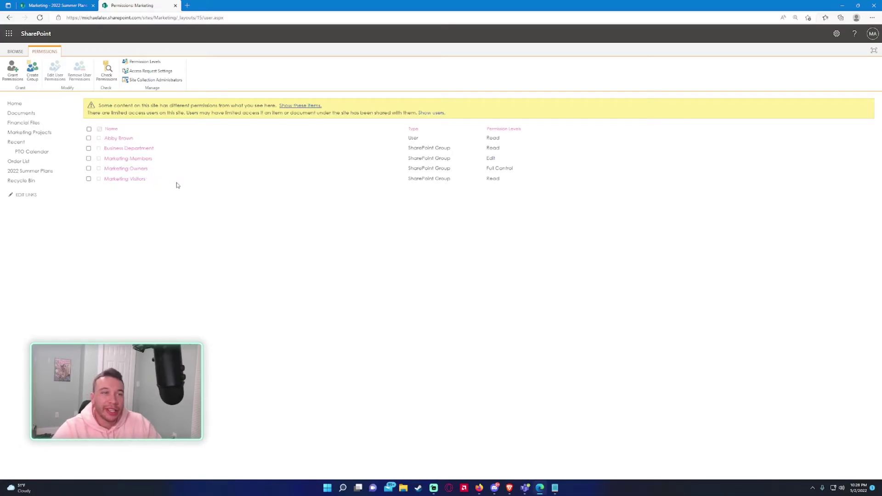
# Step: Grant access to a second user with a message saying they can now work on the site
pyautogui.click(14, 83)
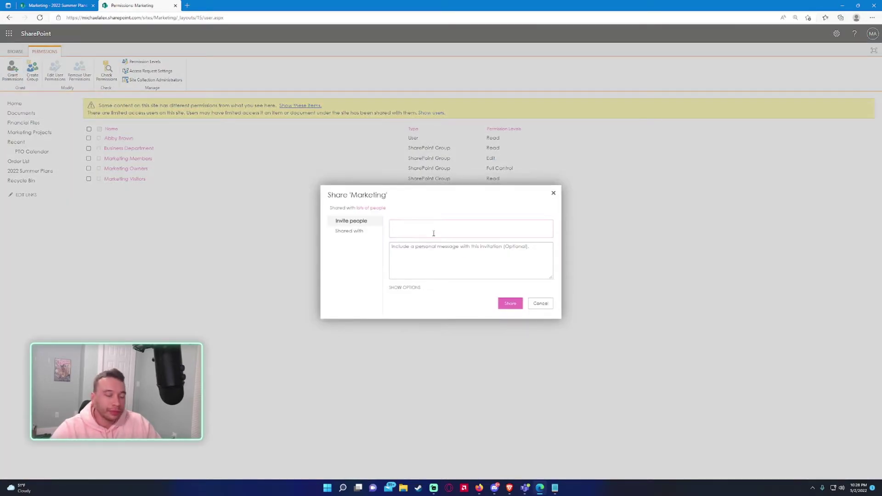
pyautogui.write('a')
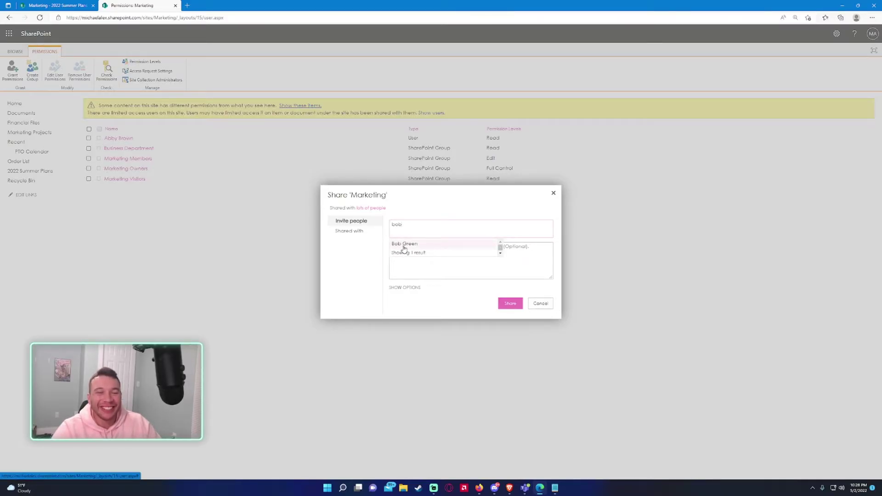
pyautogui.click(405, 244)
pyautogui.click(491, 275)
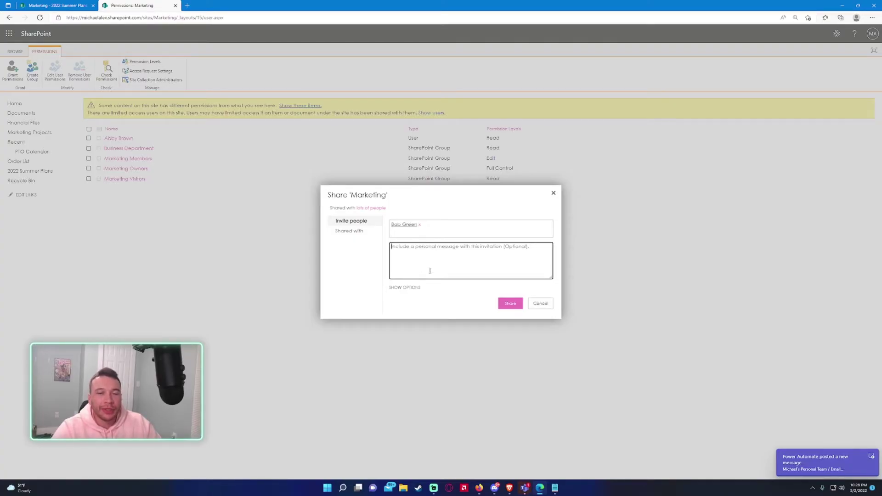
pyautogui.write('Hi Bob,  Yo')
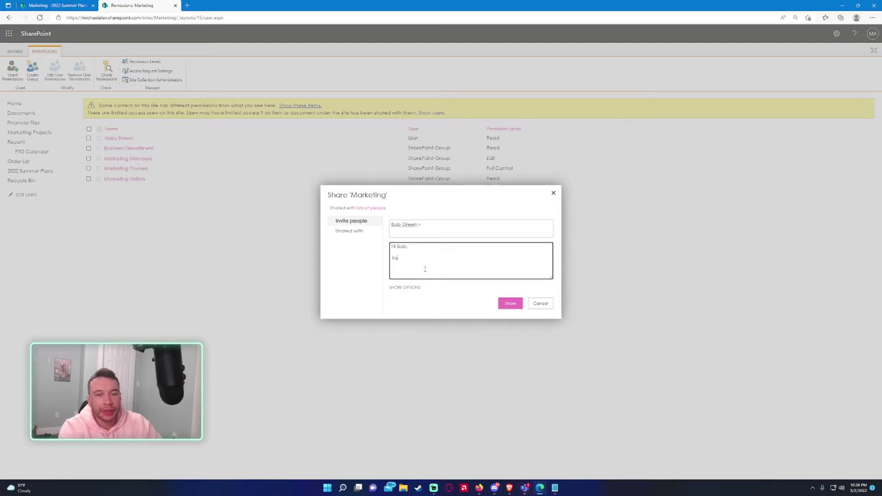
pyautogui.write('u can now acce')
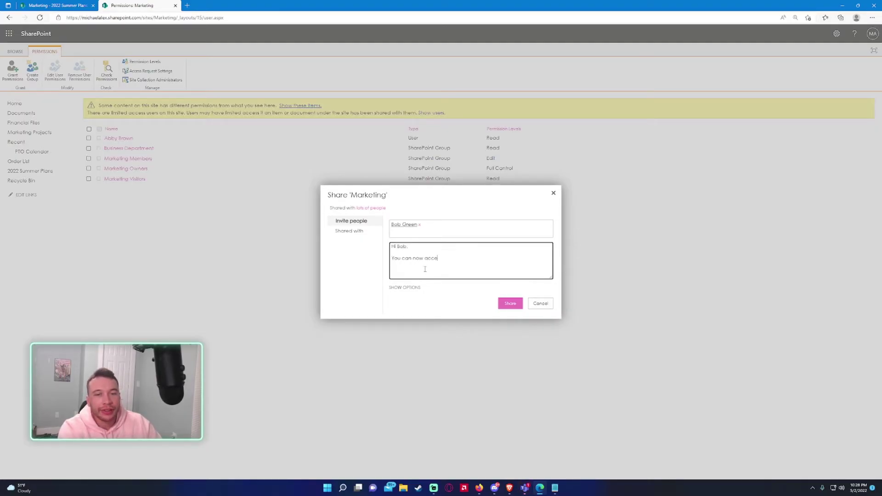
pyautogui.write('ss the site to work on a project.')
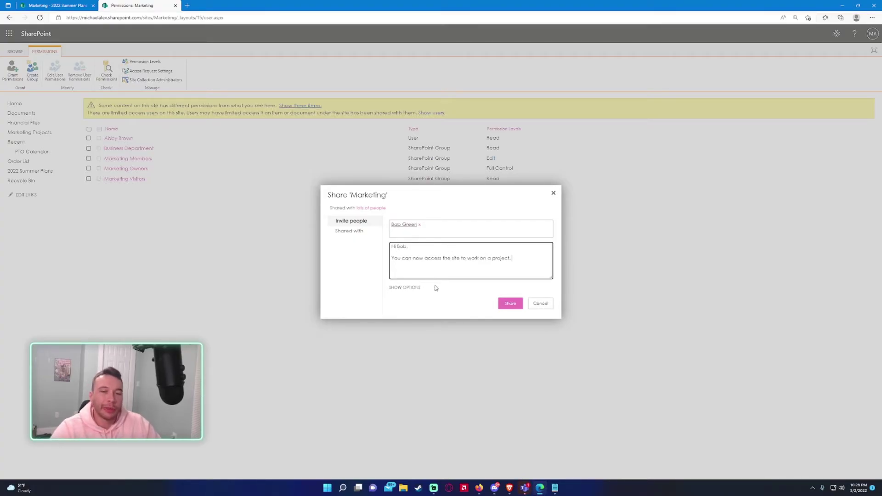
pyautogui.click(406, 295)
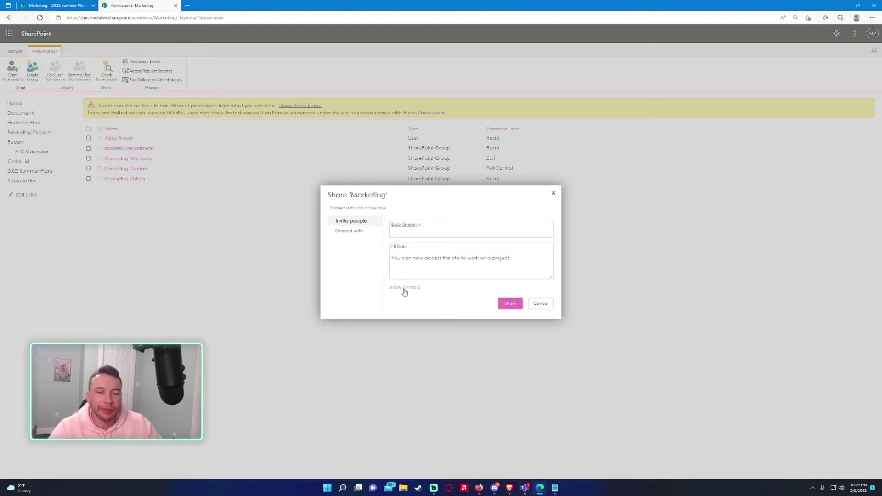
# Step: Give the second user Edit permission, share the invitation, and refresh the list
pyautogui.click(404, 288)
pyautogui.click(432, 304)
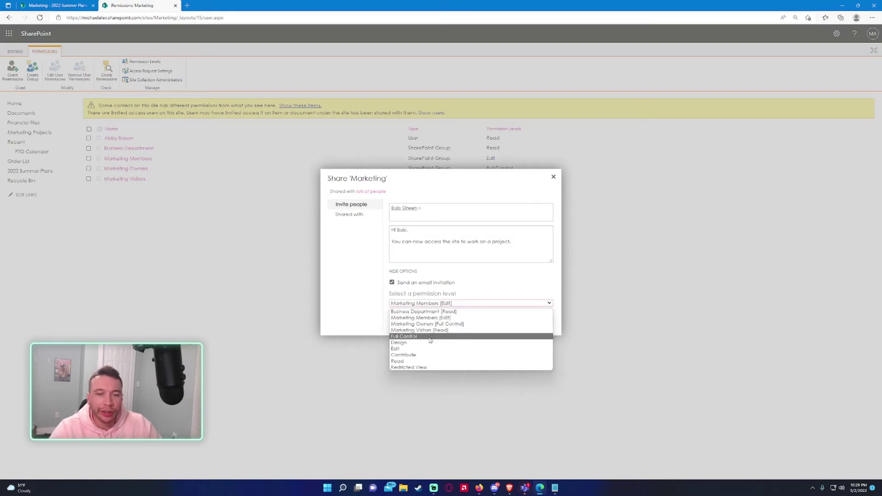
pyautogui.click(431, 349)
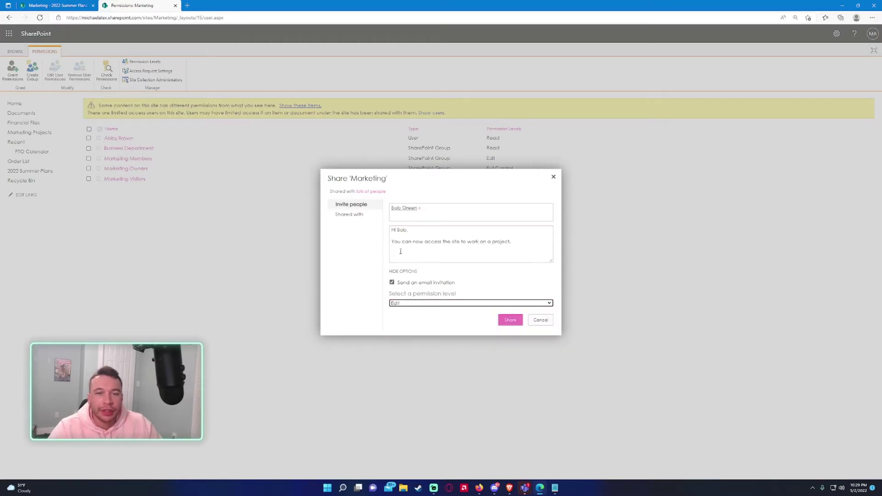
pyautogui.click(433, 242)
pyautogui.rightClick(479, 252)
pyautogui.click(412, 256)
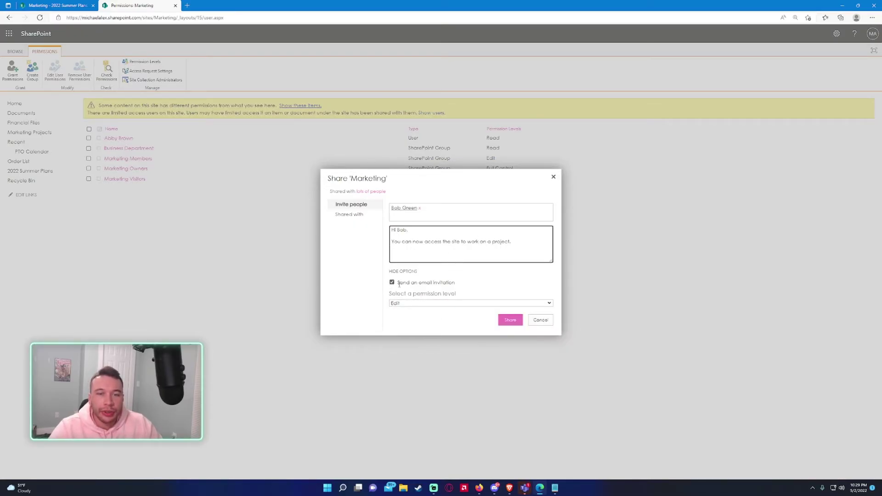
pyautogui.click(510, 320)
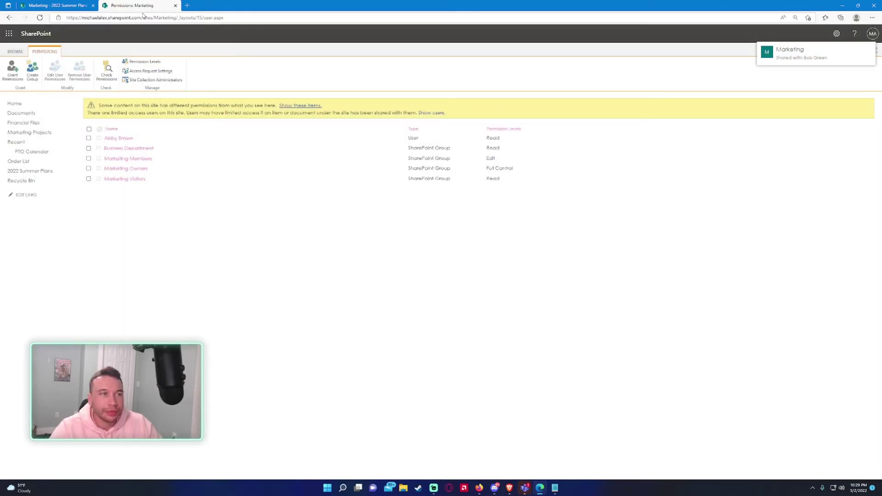
pyautogui.click(39, 17)
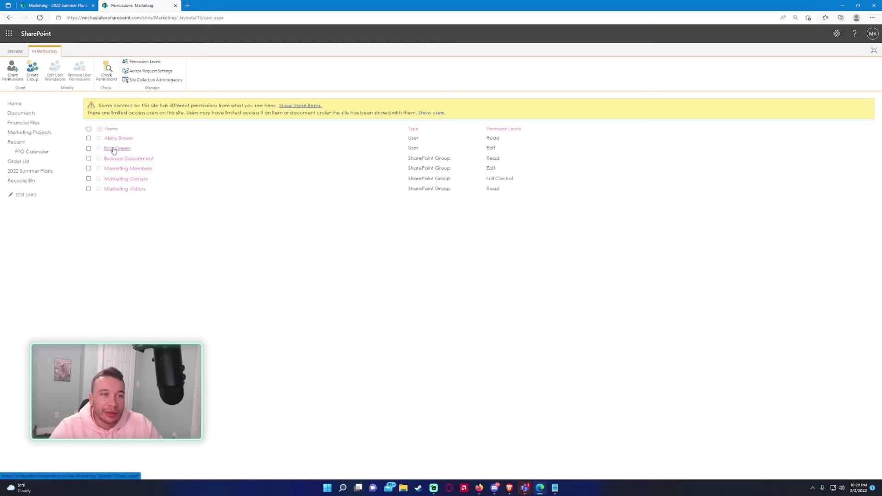
# Step: Switch between the Marketing home page and permissions tabs, ending on the home page
pyautogui.click(53, 5)
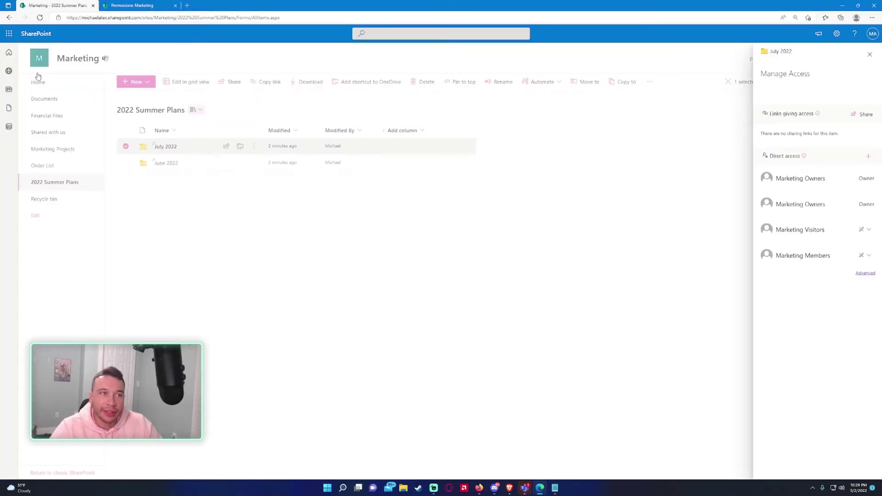
pyautogui.click(38, 81)
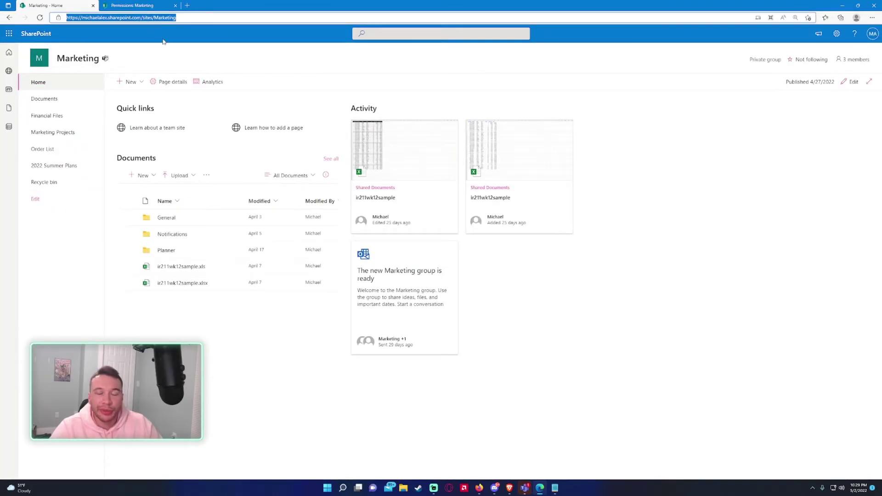
pyautogui.click(138, 5)
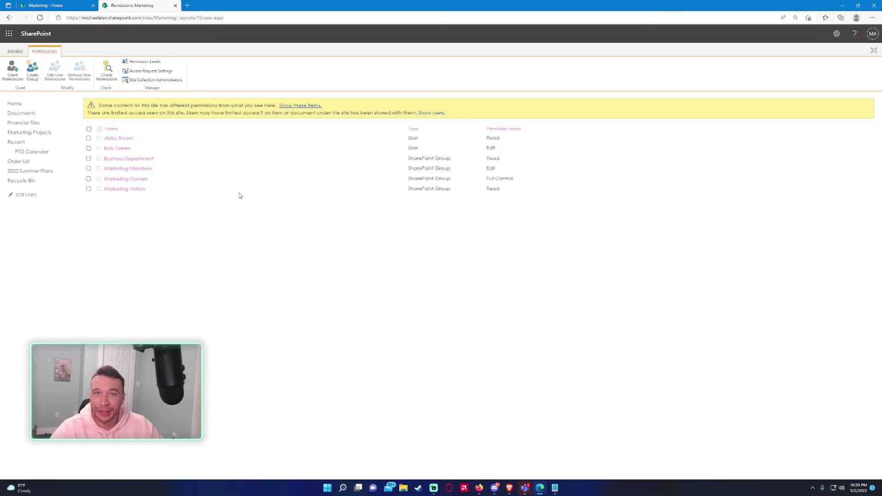
pyautogui.click(56, 5)
pyautogui.click(133, 6)
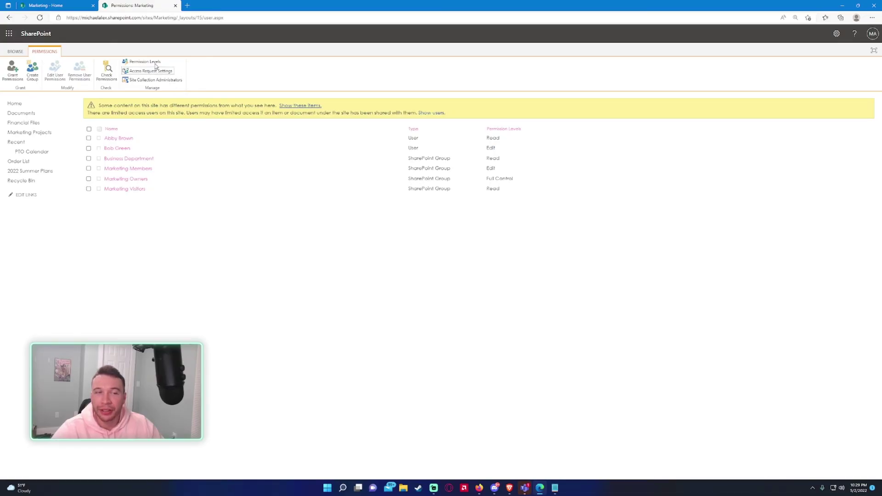
pyautogui.click(77, 4)
# Step: Close the permissions tab and reload the Marketing site home page
pyautogui.click(175, 5)
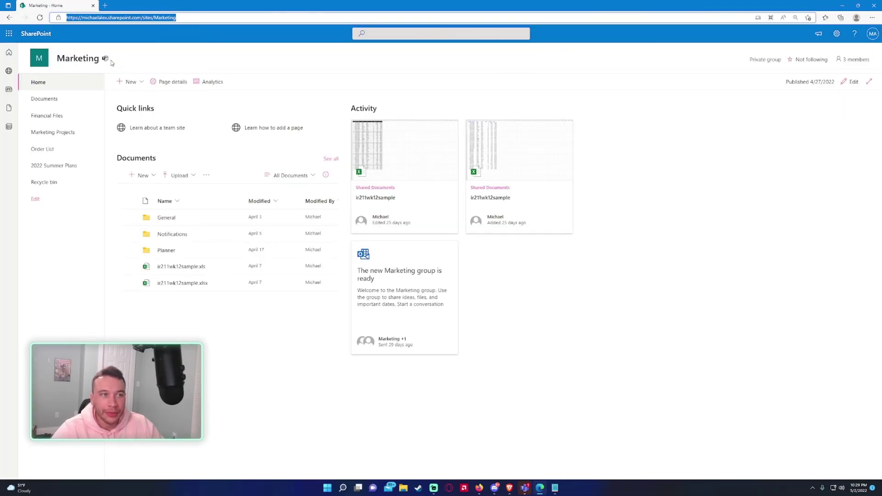
pyautogui.click(76, 81)
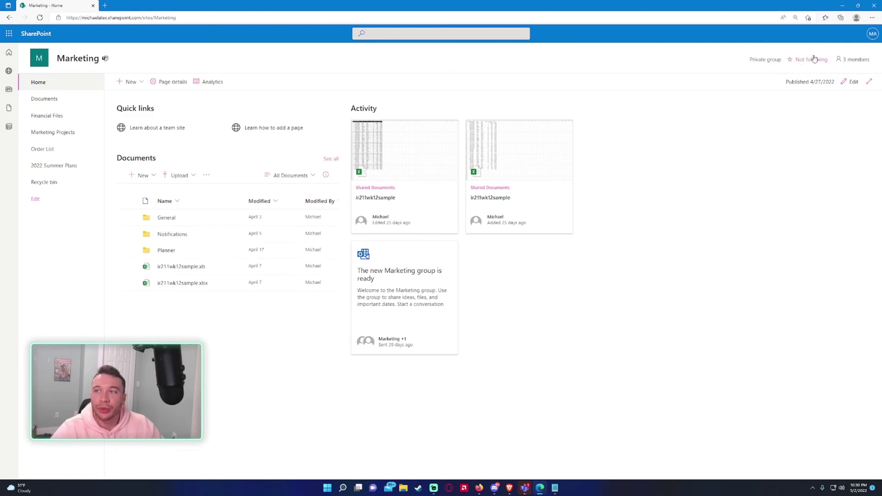